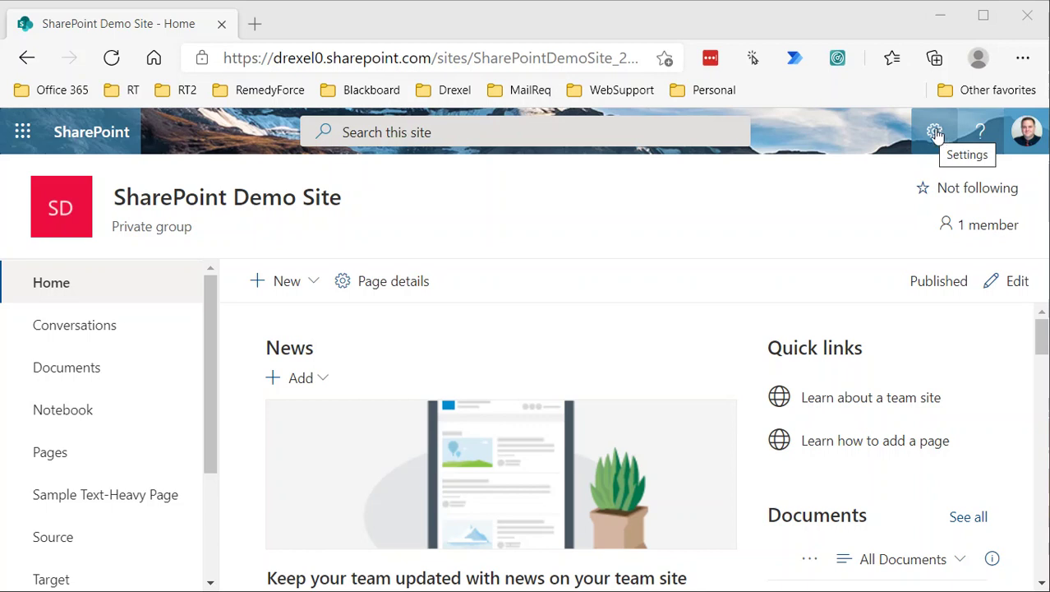
# Step: Go from the demo site's Site information panel to the full Site Settings page
pyautogui.click(936, 134)
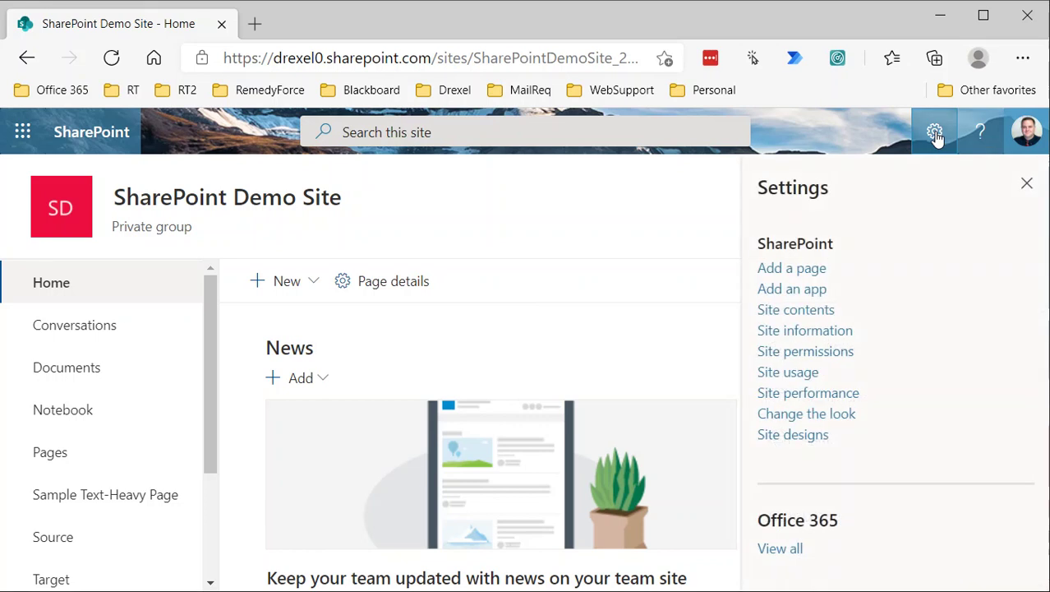
pyautogui.click(804, 337)
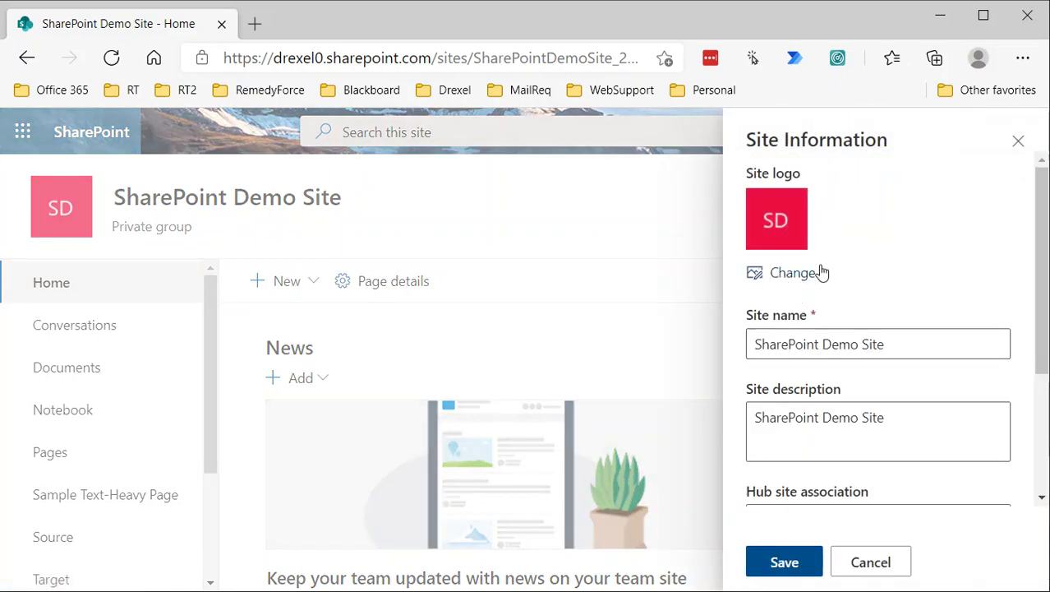
pyautogui.scroll(-2, 807, 344)
pyautogui.scroll(-1, 789, 406)
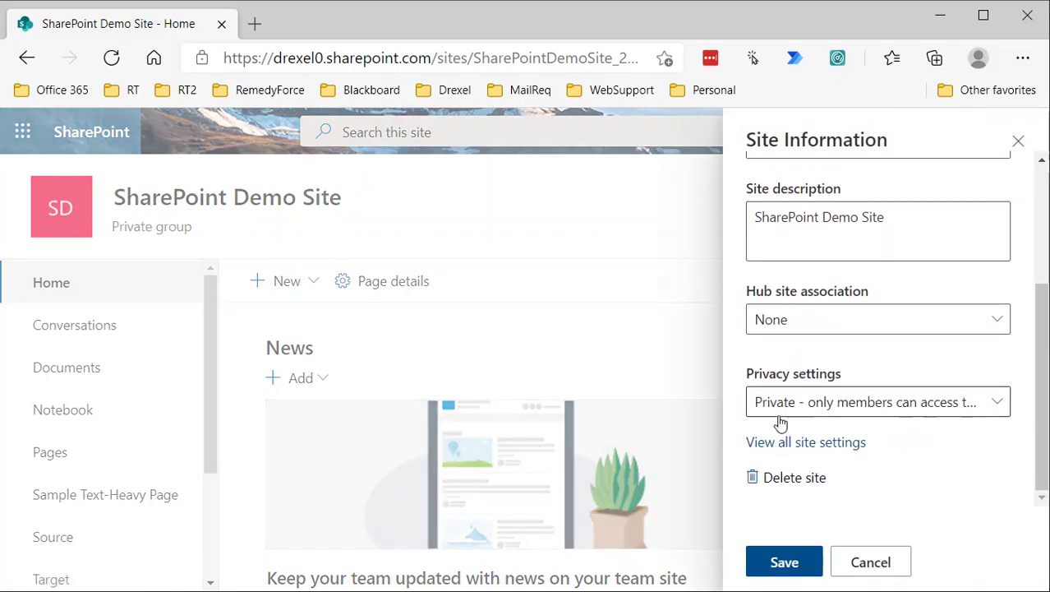
pyautogui.click(833, 445)
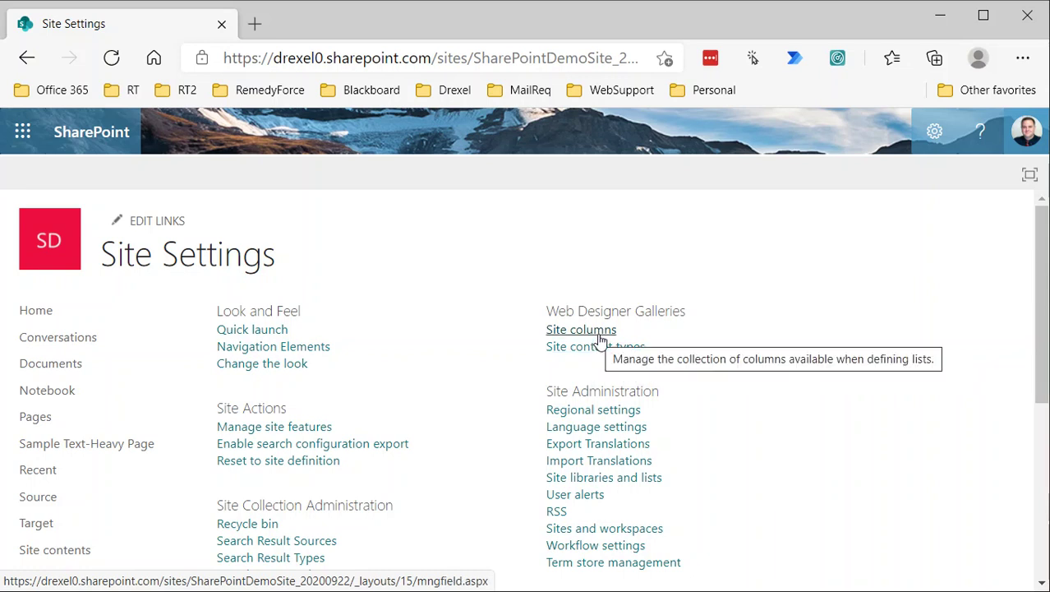
# Step: Create a new site column in the Site columns gallery and name it DocStatus
pyautogui.click(600, 336)
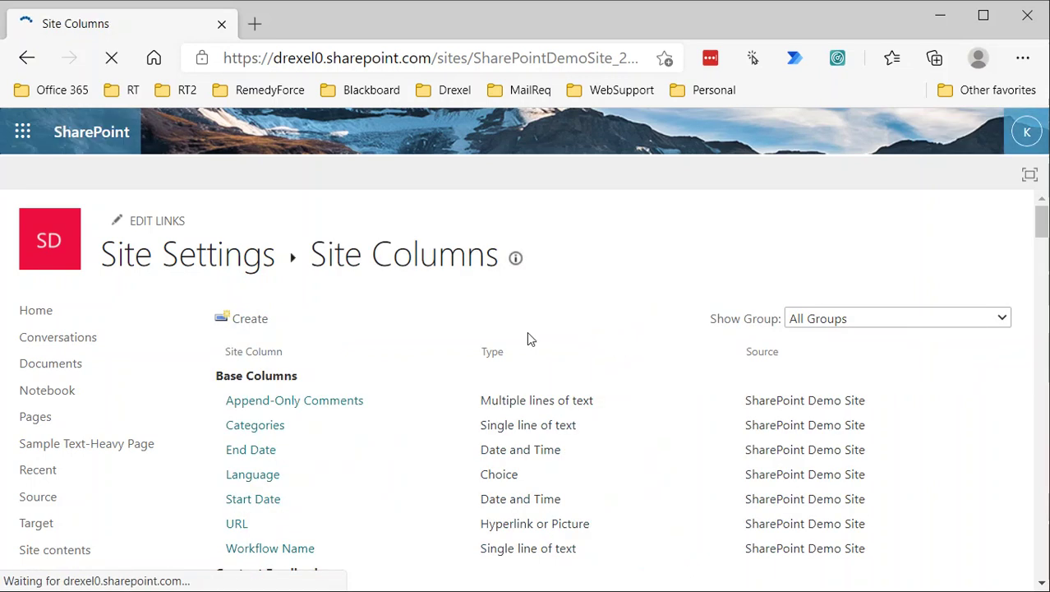
pyautogui.click(256, 326)
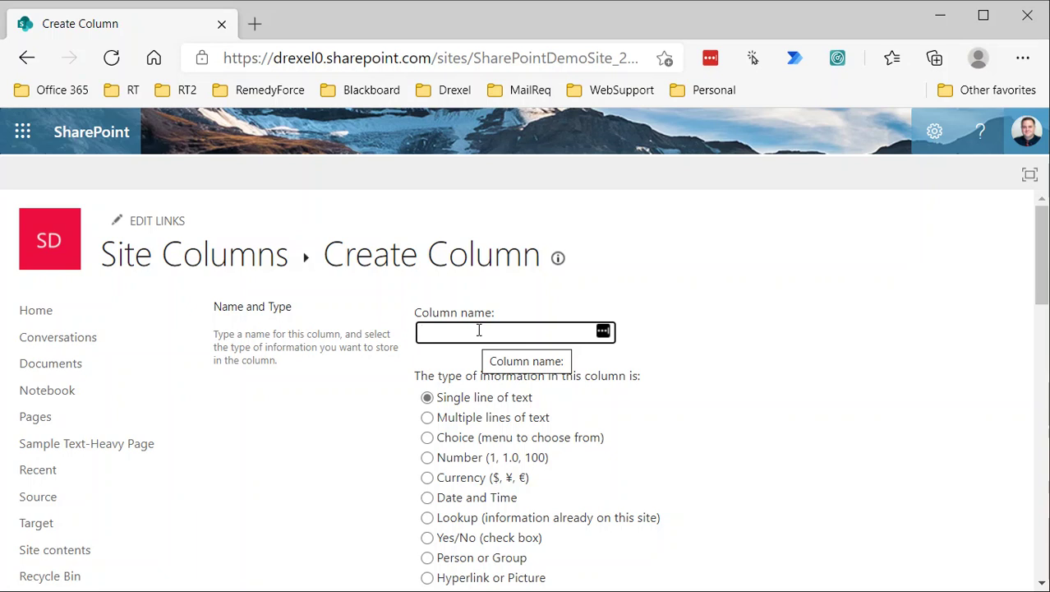
pyautogui.write('DocStatus')
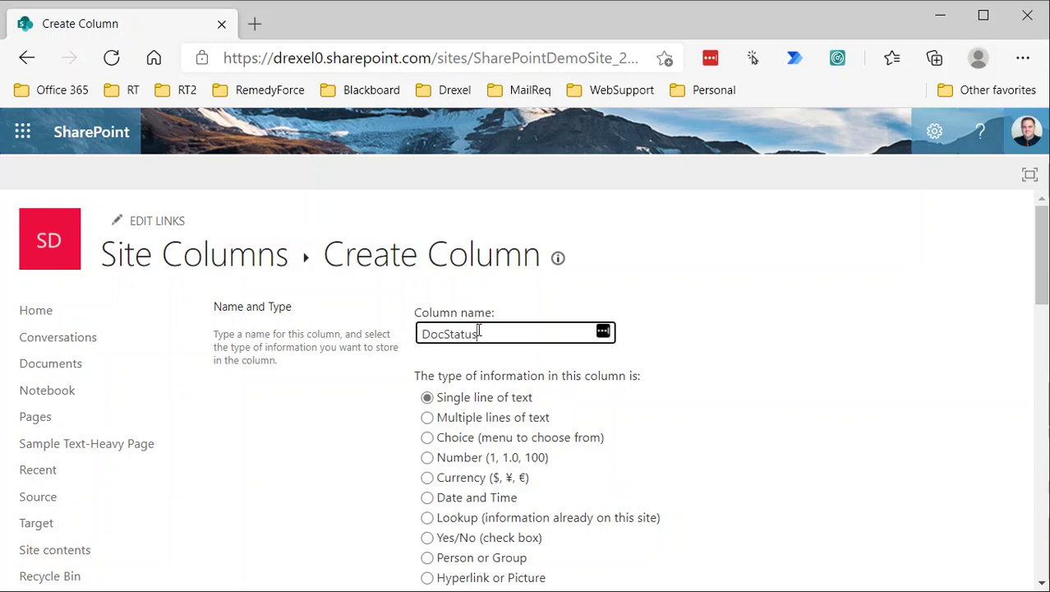
pyautogui.doubleClick(479, 330)
pyautogui.click(441, 331)
# Step: Set the DocStatus column type to Choice
pyautogui.click(428, 436)
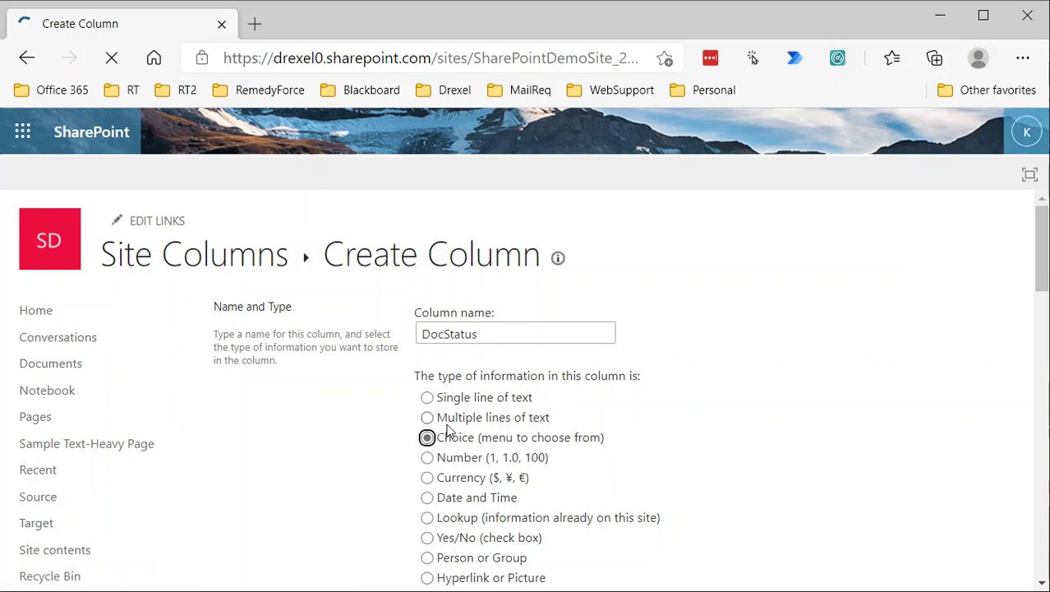
pyautogui.scroll(-6, 448, 431)
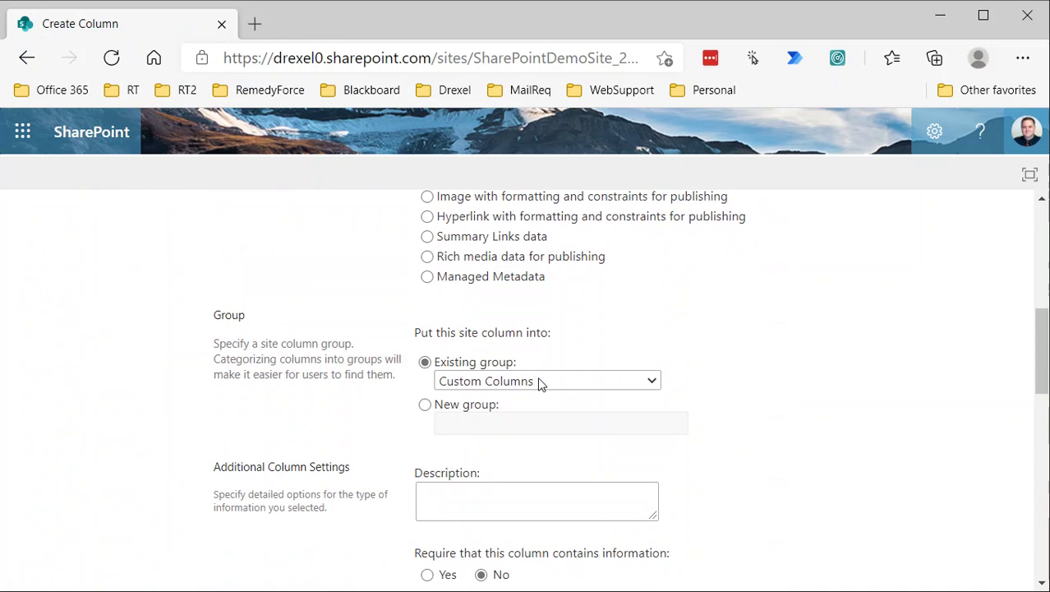
pyautogui.click(539, 383)
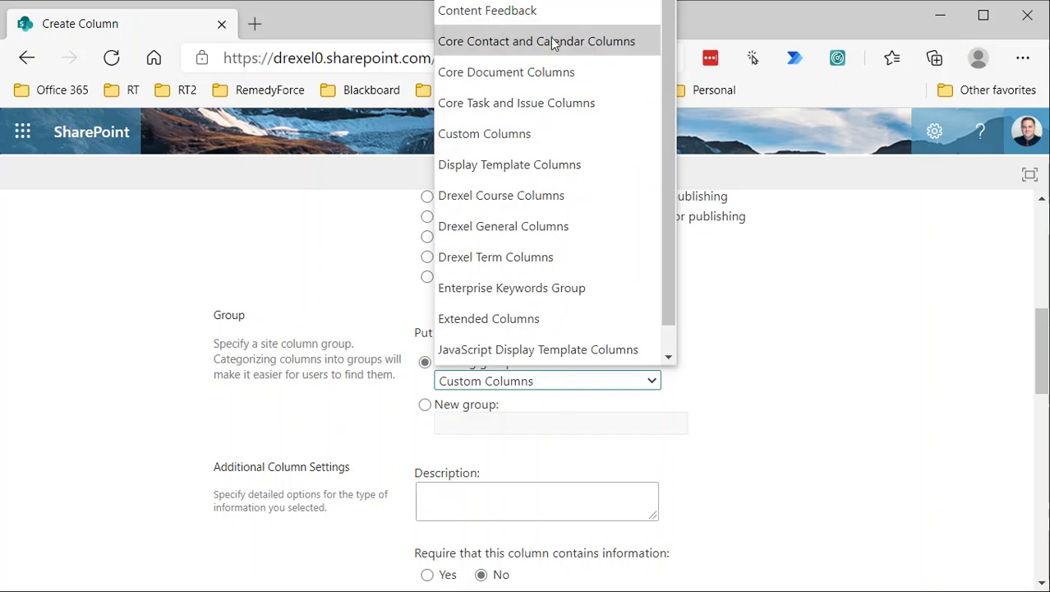
pyautogui.click(431, 419)
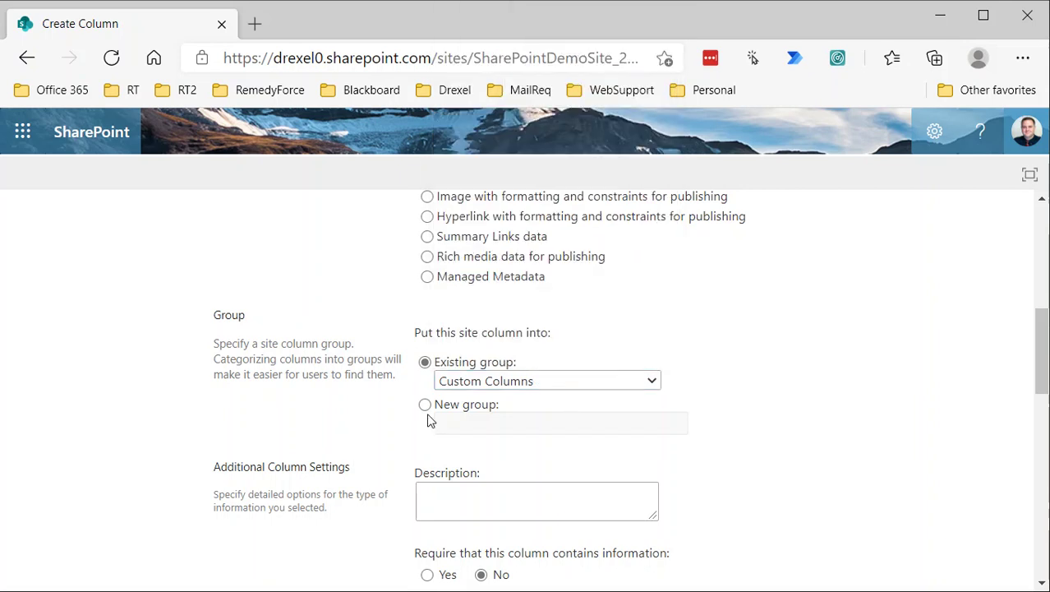
# Step: Place the column in a new group named 'Document Management Columns'
pyautogui.click(425, 405)
pyautogui.click(461, 423)
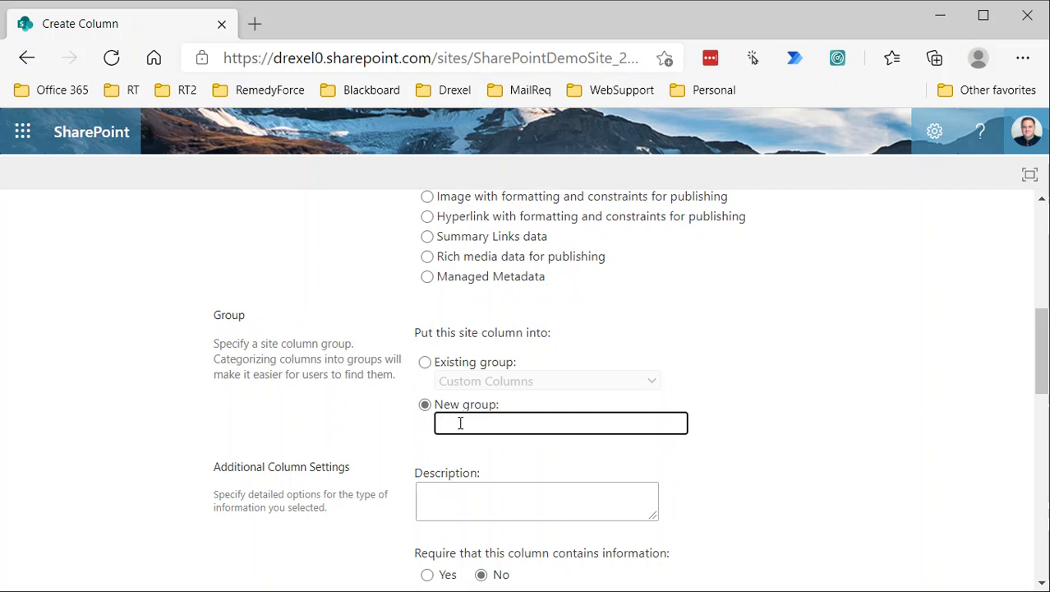
pyautogui.write('Document Management C')
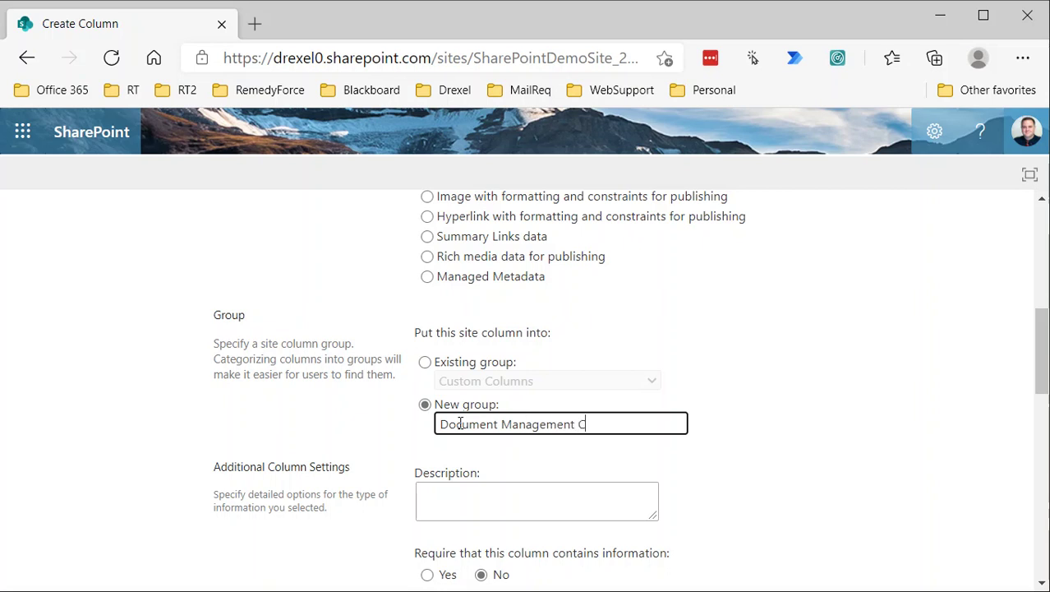
pyautogui.write('olumns')
pyautogui.scroll(-1, 448, 446)
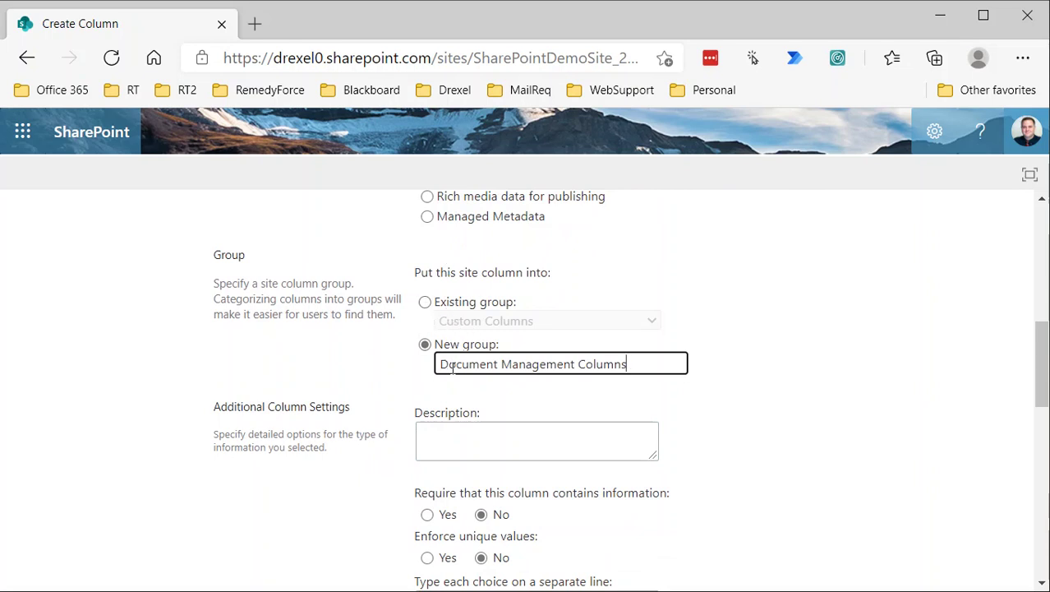
pyautogui.scroll(-2, 624, 452)
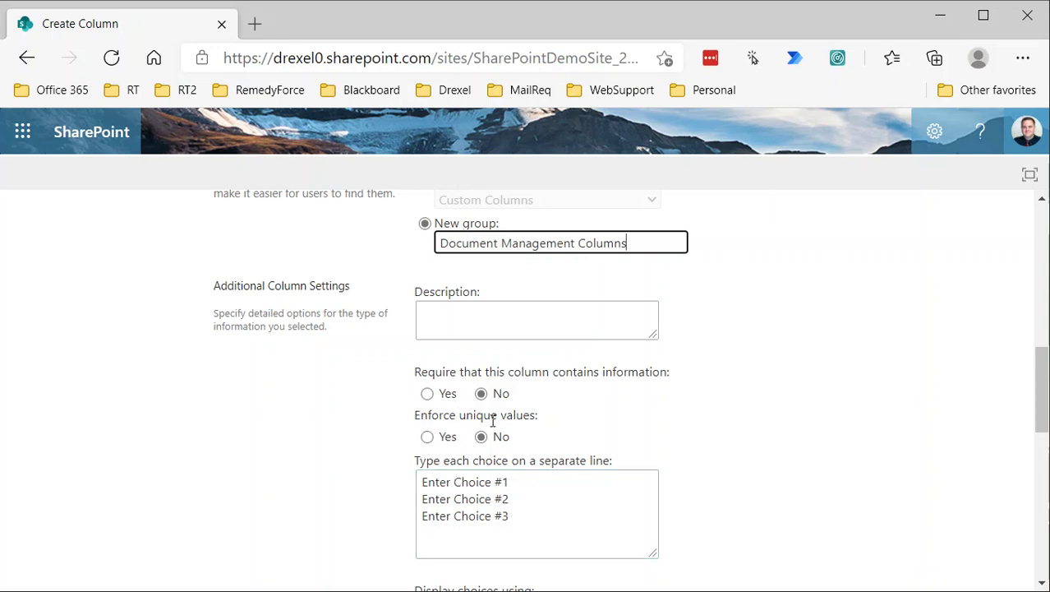
# Step: Replace the placeholder choices with New, Work in-progress, Complete and Archived, one per line
pyautogui.moveTo(511, 517); pyautogui.dragTo(343, 477)
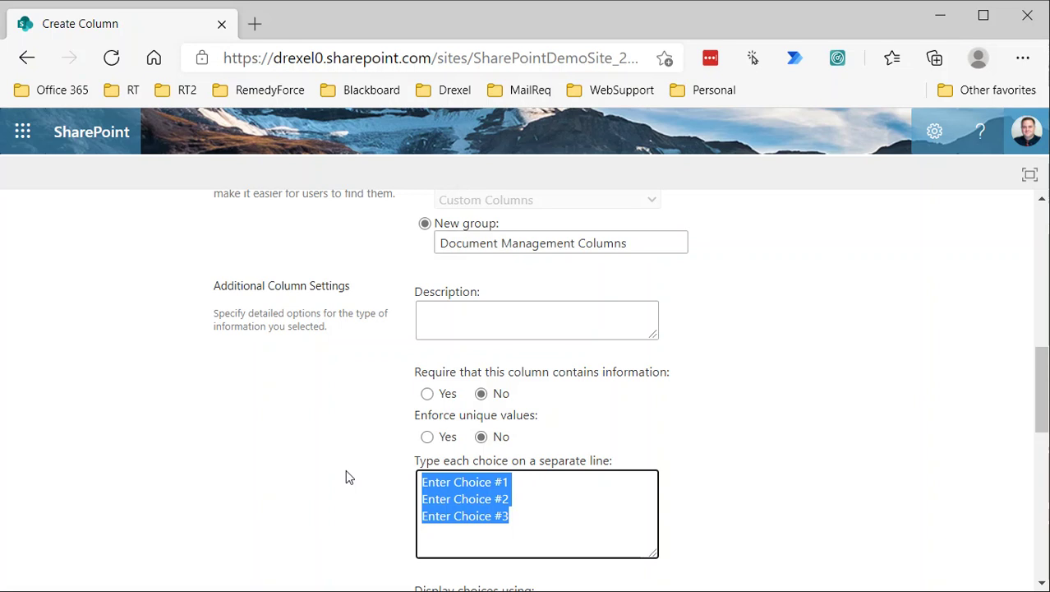
pyautogui.write('New')
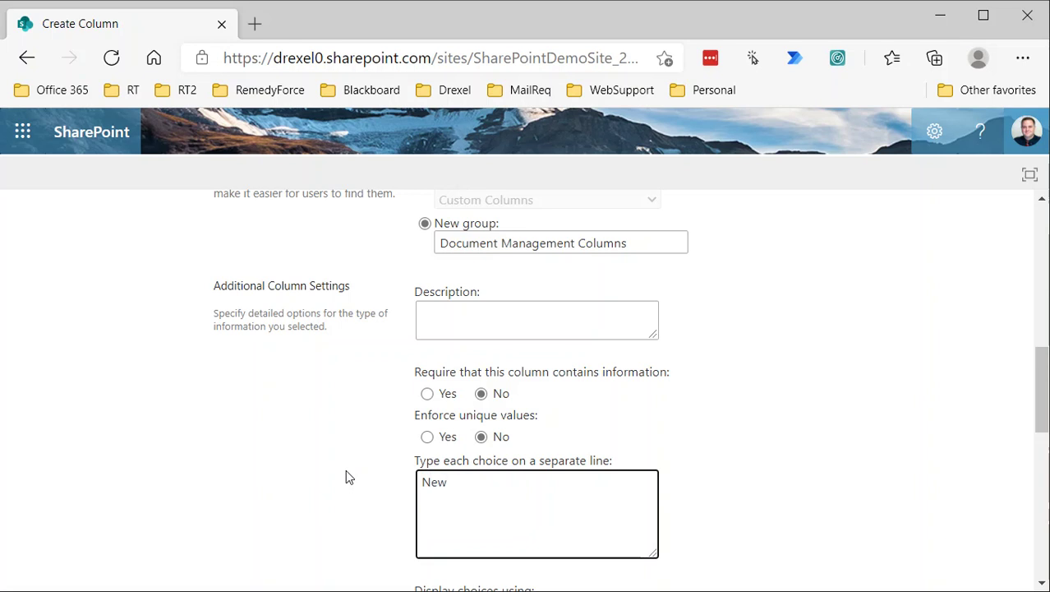
pyautogui.press('Return')
pyautogui.write('Work in-progress')
pyautogui.press('Return')
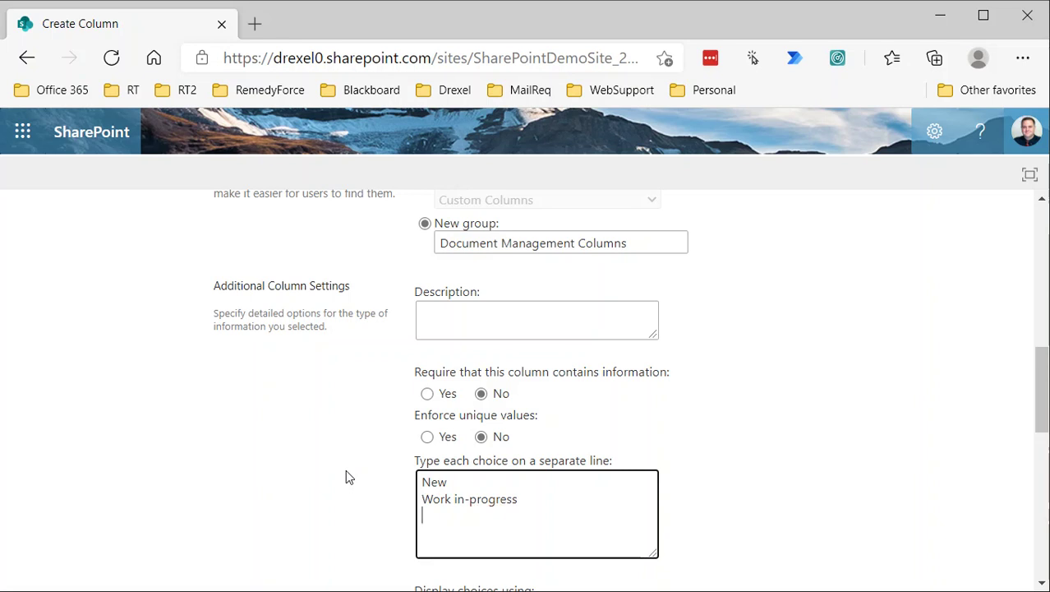
pyautogui.write('Complete')
pyautogui.press('Return')
pyautogui.write('Archived')
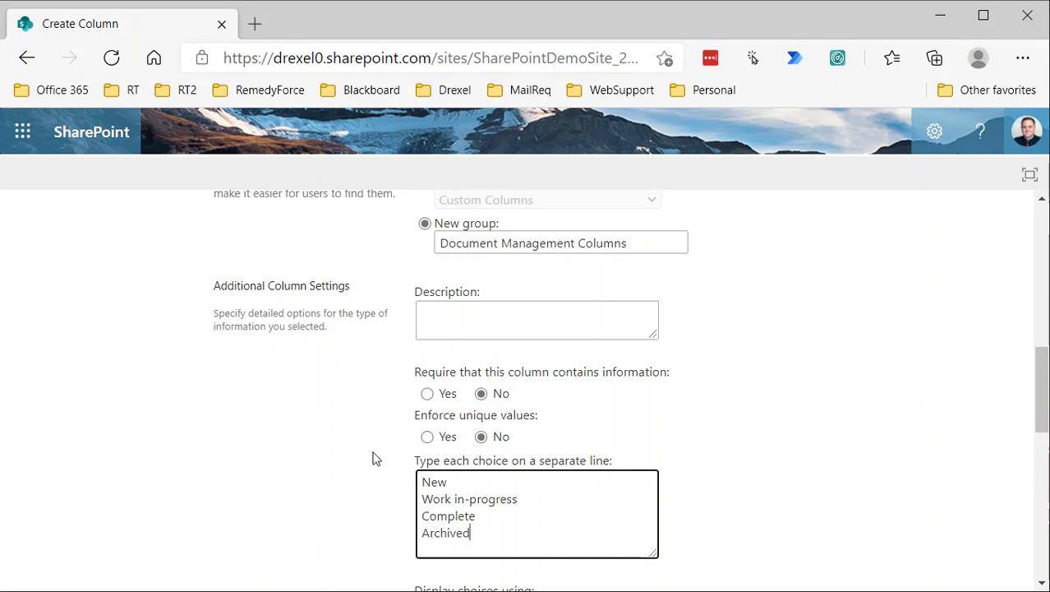
pyautogui.scroll(-2, 538, 514)
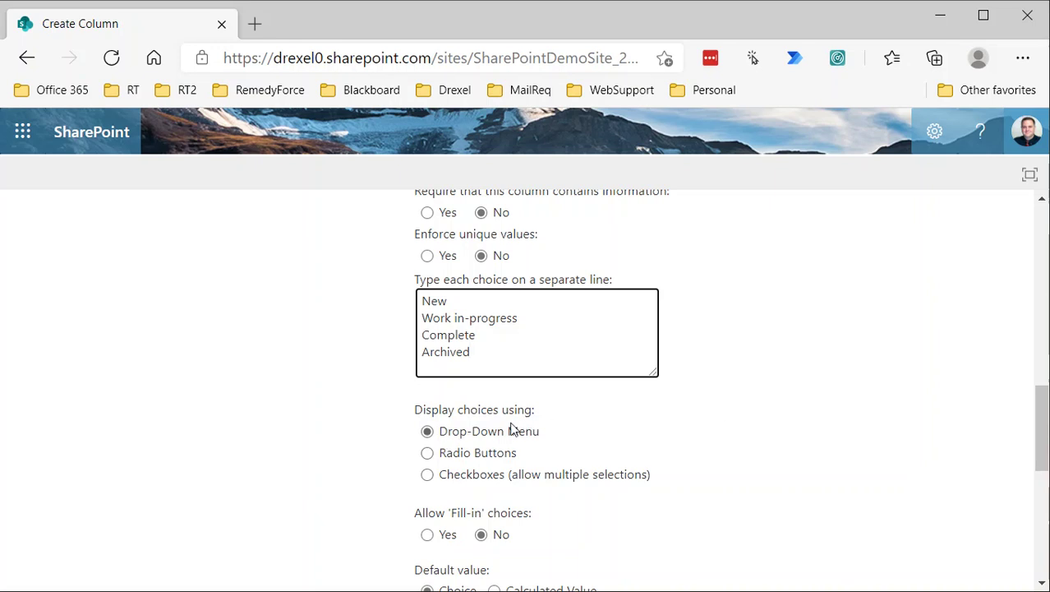
# Step: Enter New as the default value and save the DocStatus column with OK
pyautogui.scroll(-1, 596, 498)
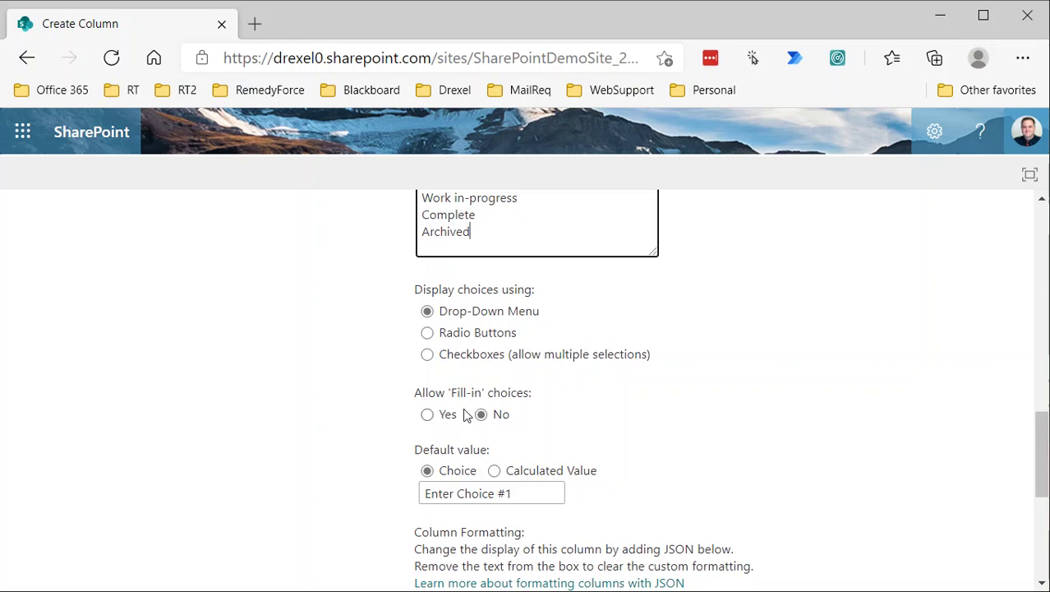
pyautogui.click(540, 491)
pyautogui.write('New')
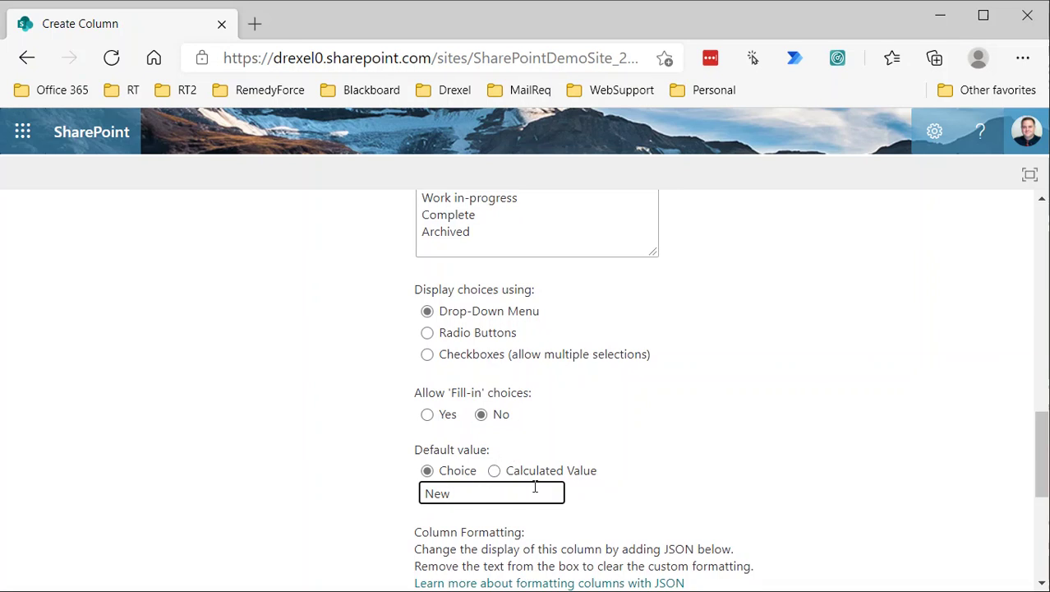
pyautogui.scroll(2, 535, 486)
pyautogui.scroll(-3, 490, 434)
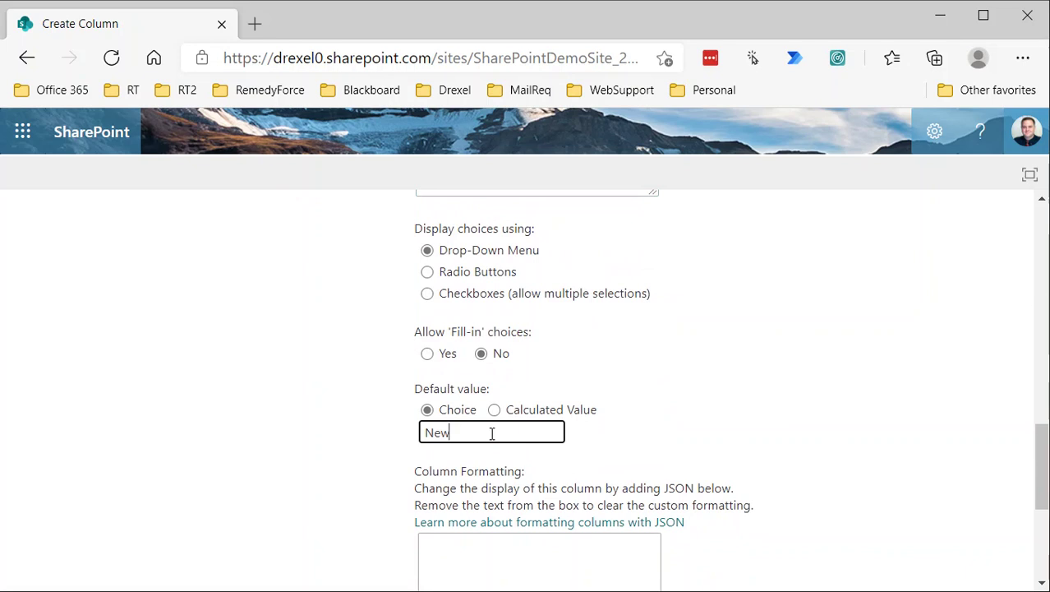
pyautogui.scroll(-1, 544, 488)
pyautogui.scroll(-3, 553, 494)
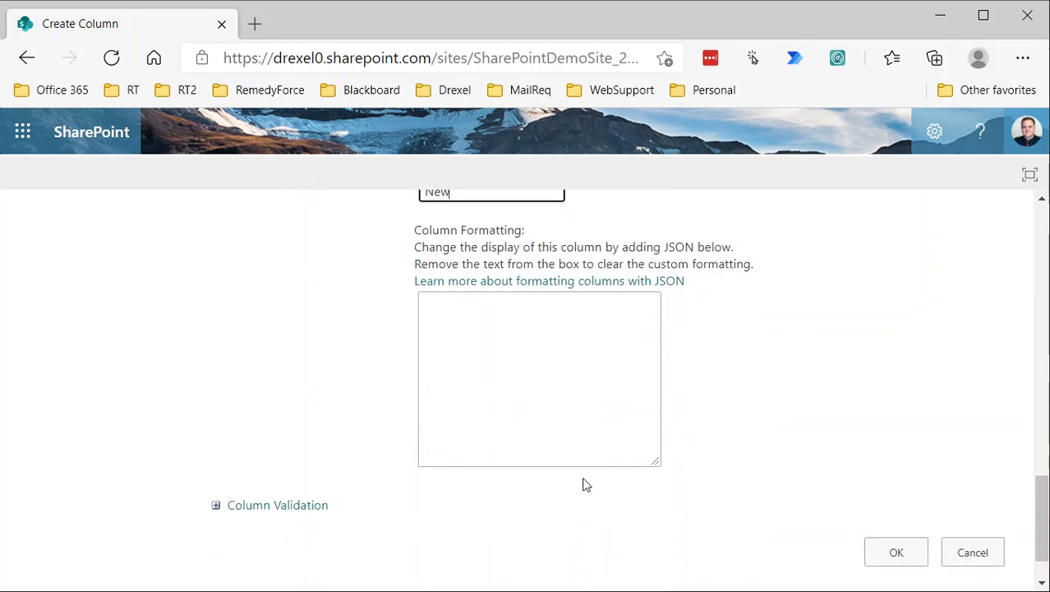
pyautogui.click(894, 548)
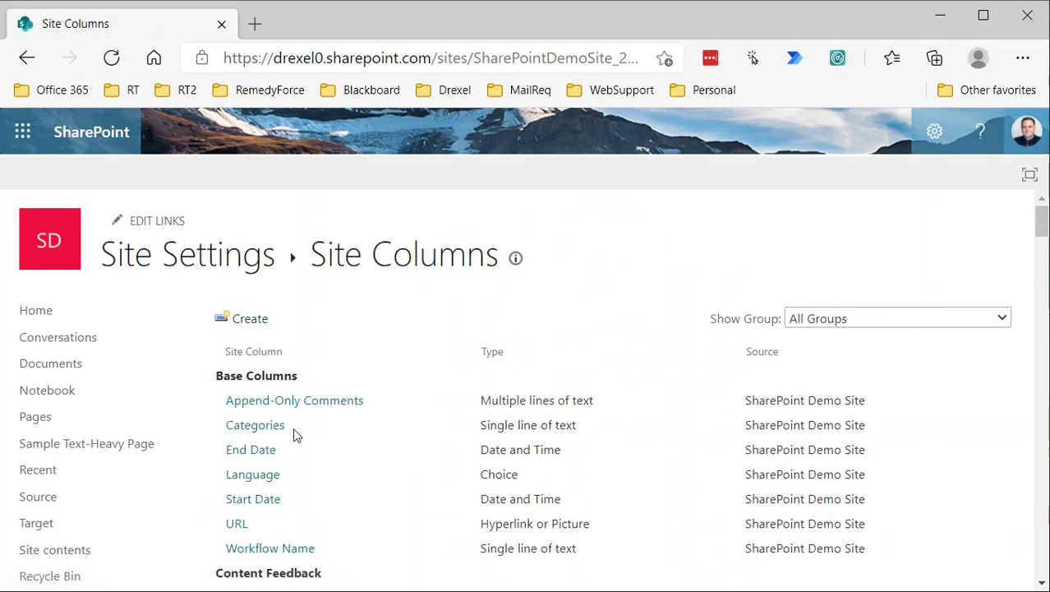
# Step: Scroll the Site Columns list down to the Document Management Columns group
pyautogui.scroll(-13, 296, 432)
pyautogui.scroll(-20, 302, 429)
pyautogui.scroll(-10, 304, 431)
pyautogui.scroll(-1, 304, 428)
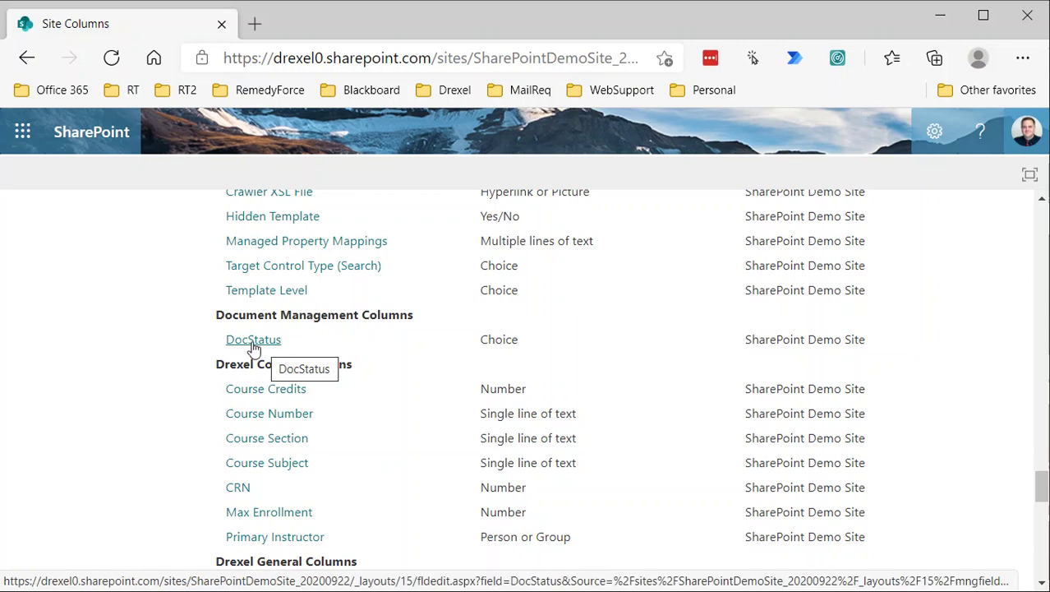
# Step: Open DocStatus, rename it to 'Document Status', and submit the change with OK
pyautogui.click(253, 341)
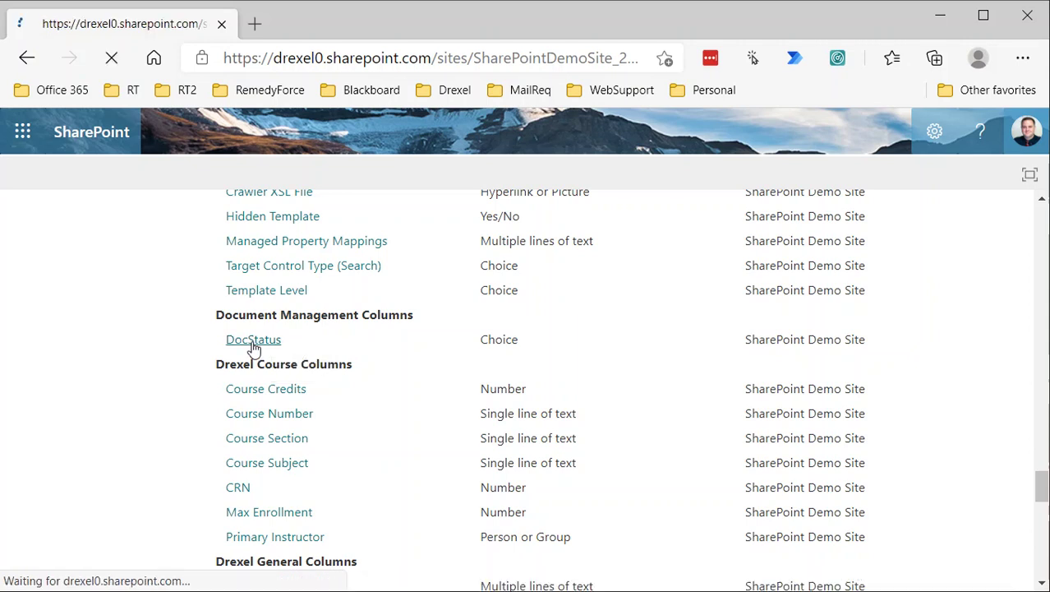
pyautogui.click(450, 330)
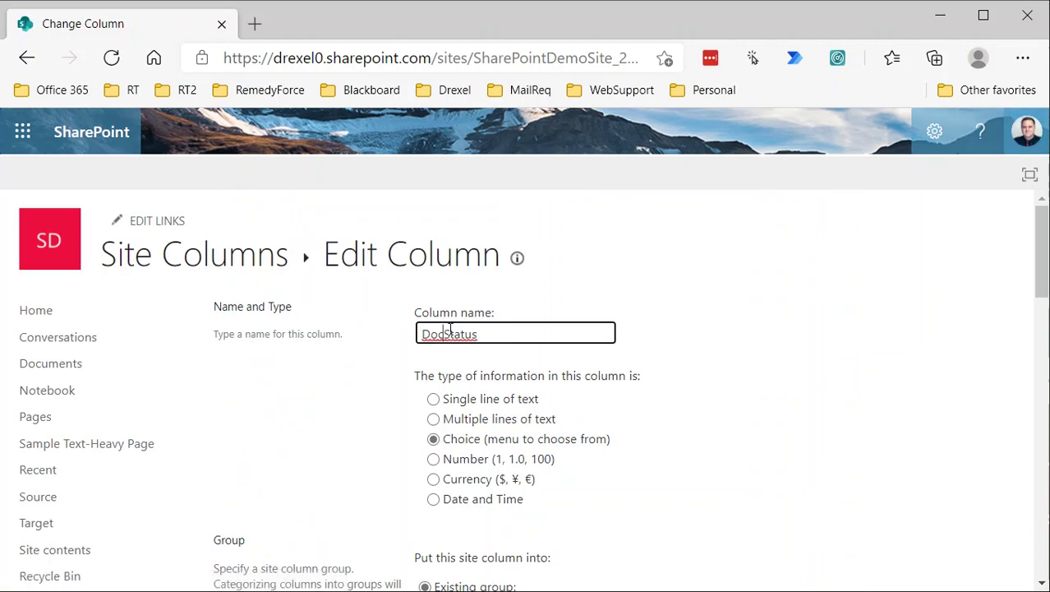
pyautogui.write('ument')
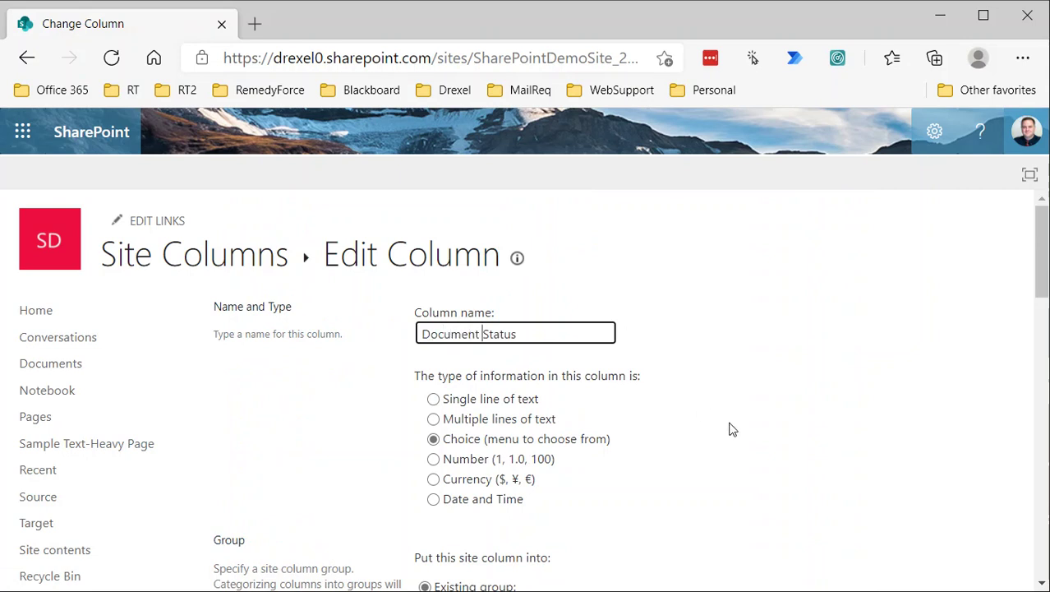
pyautogui.scroll(-10, 805, 472)
pyautogui.scroll(-5, 818, 468)
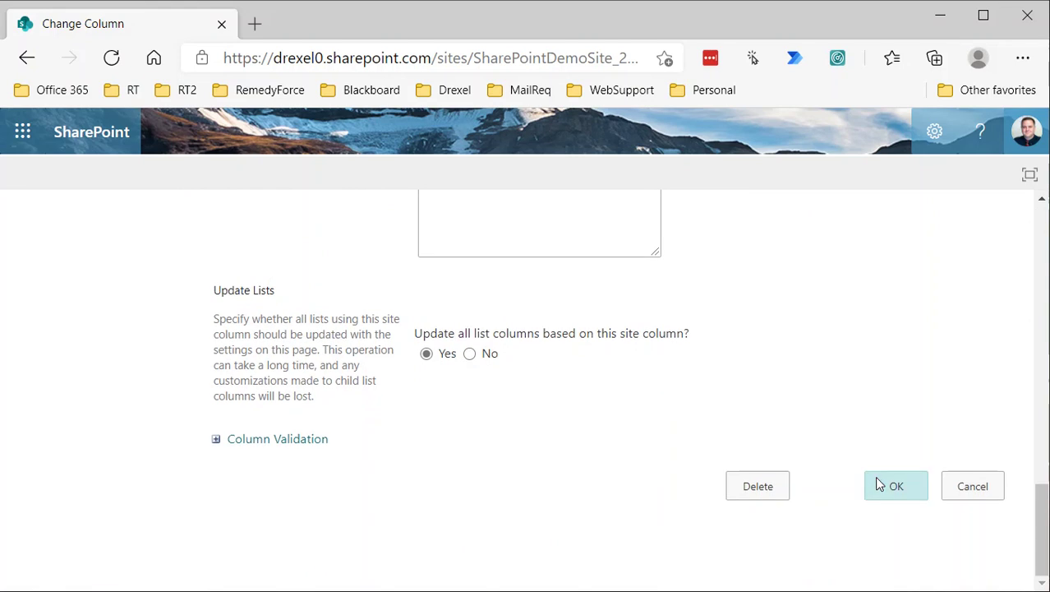
pyautogui.click(876, 481)
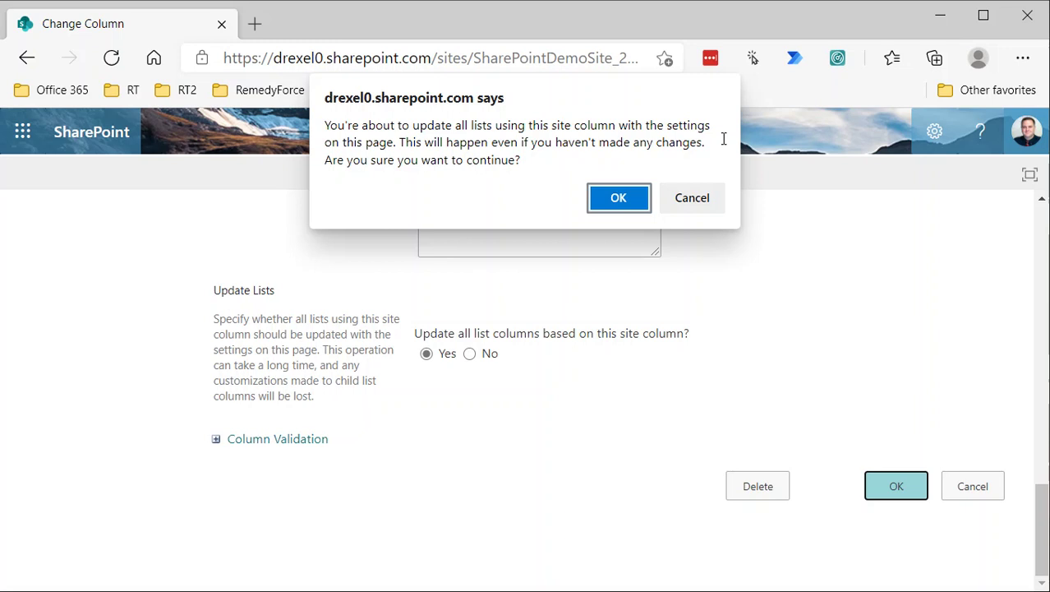
# Step: Approve updating all lists that use the column, then return to Site Settings
pyautogui.click(616, 198)
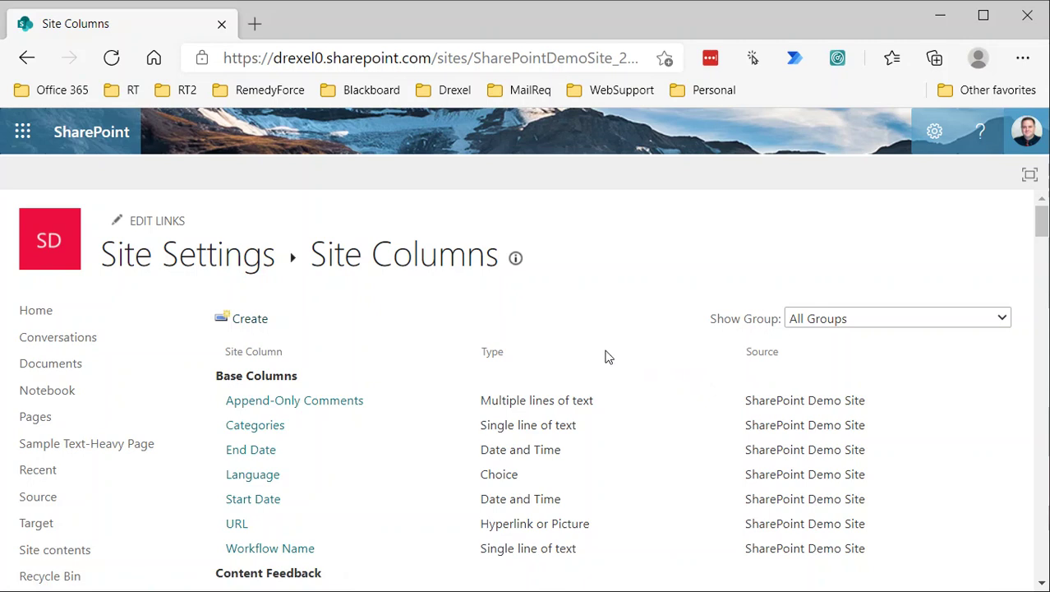
pyautogui.click(263, 258)
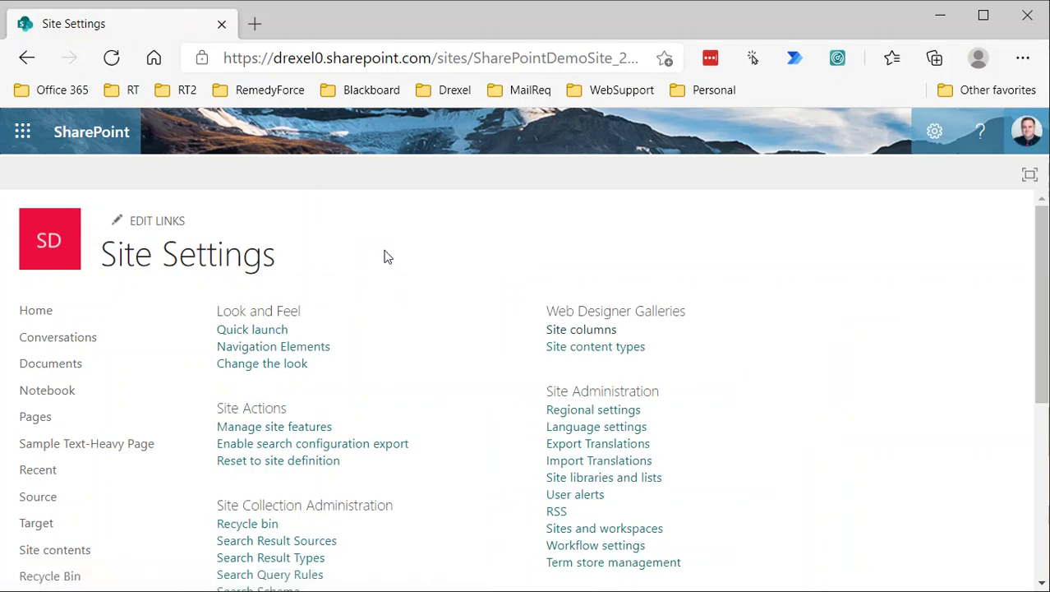